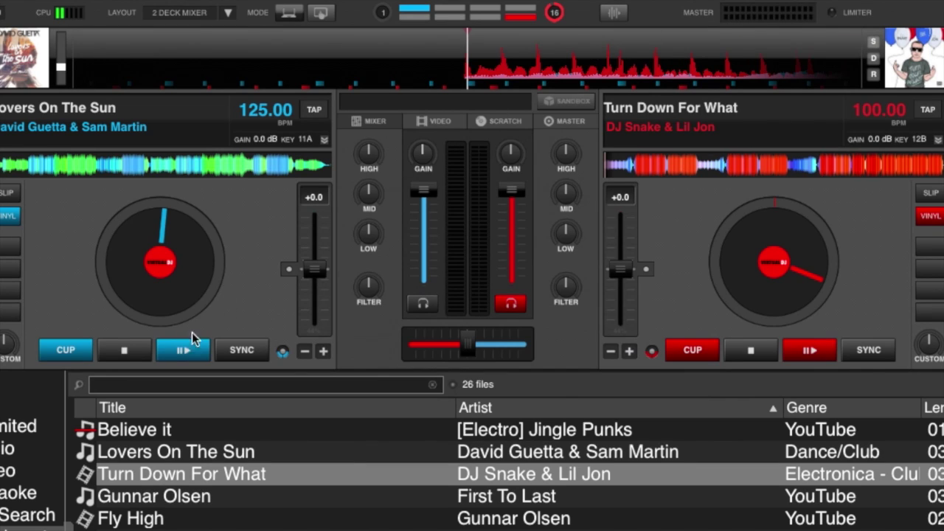
Play both decks together, and raise the gain to about 9.8 dB on deck 1 and 8.8 dB on deck 2.
{"action": "left_click", "coordinate": [175, 353]}
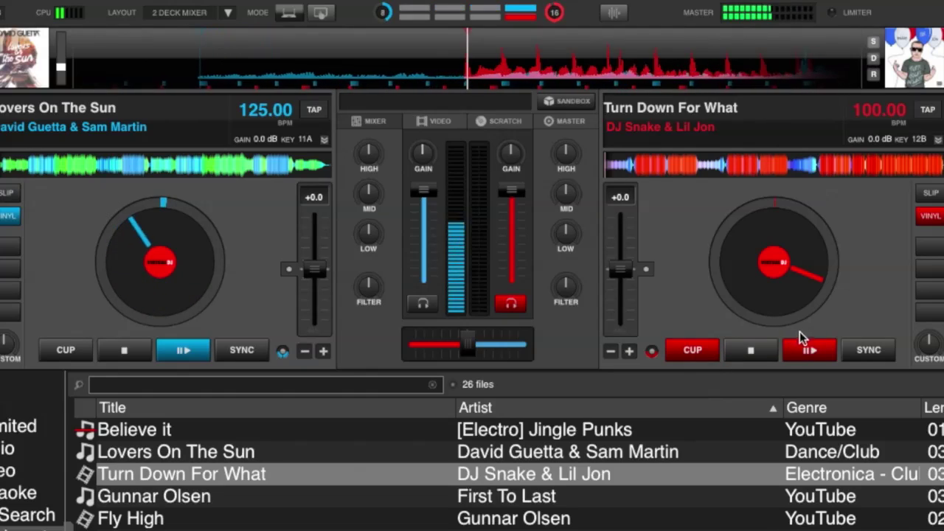
{"action": "left_click", "coordinate": [809, 350]}
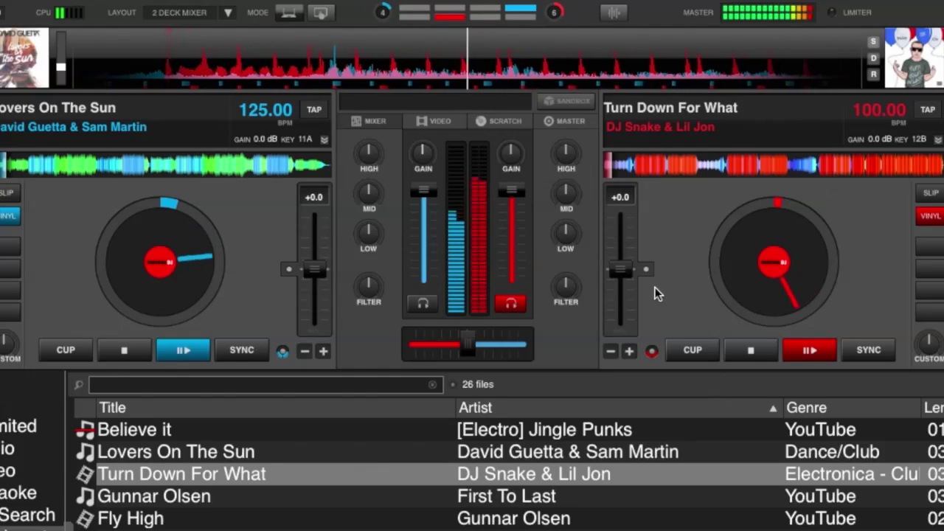
{"action": "left_click_drag", "start_coordinate": [511, 154], "coordinate": [514, 105]}
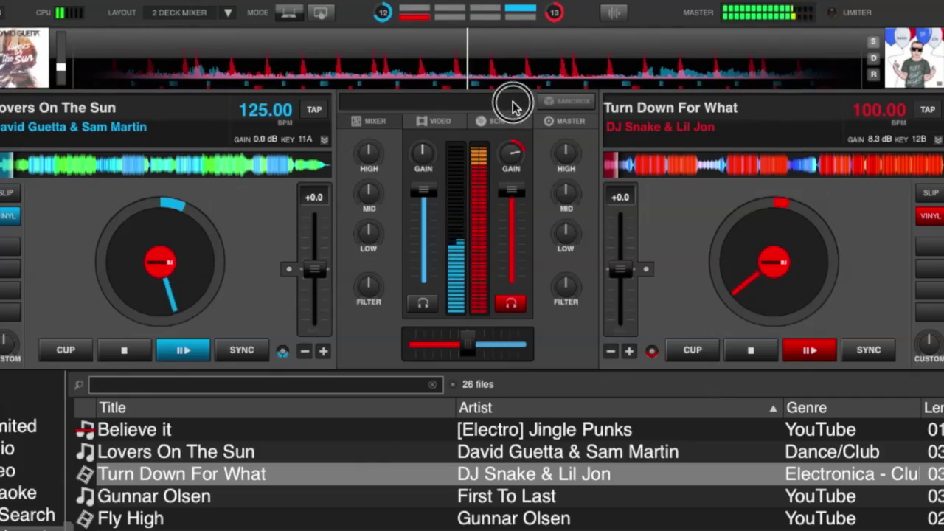
{"action": "left_click_drag", "start_coordinate": [428, 151], "coordinate": [428, 97]}
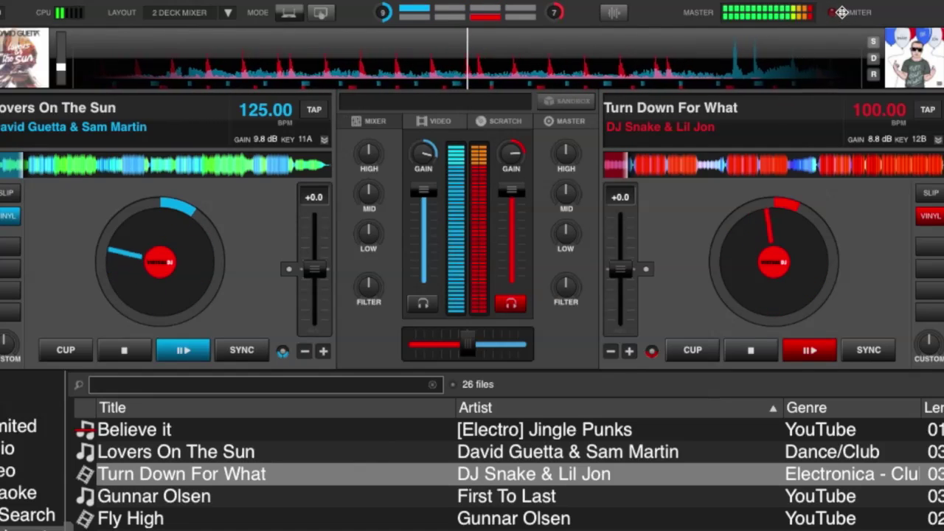
Bring the gain back down to about 0.3 dB on deck 1 and 0.0 dB on deck 2.
{"action": "left_click_drag", "start_coordinate": [426, 152], "coordinate": [426, 209]}
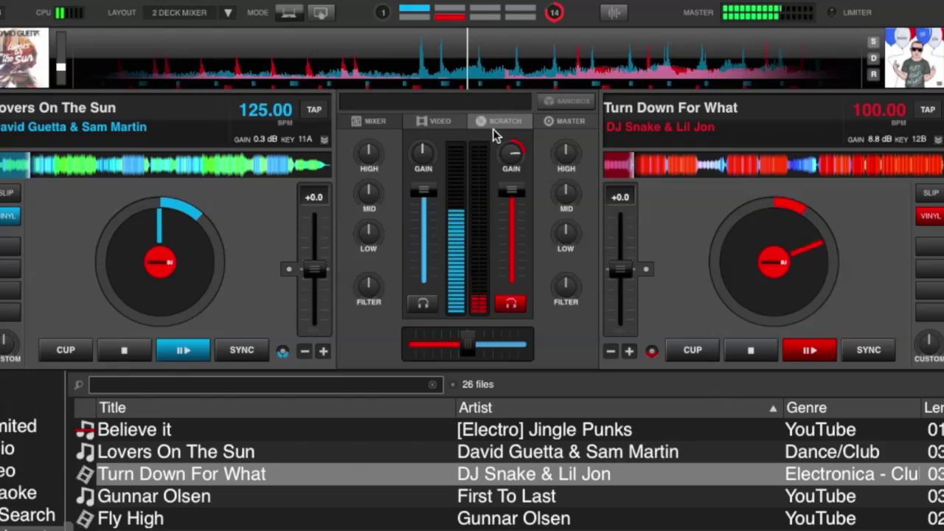
{"action": "left_click_drag", "start_coordinate": [511, 156], "coordinate": [514, 204]}
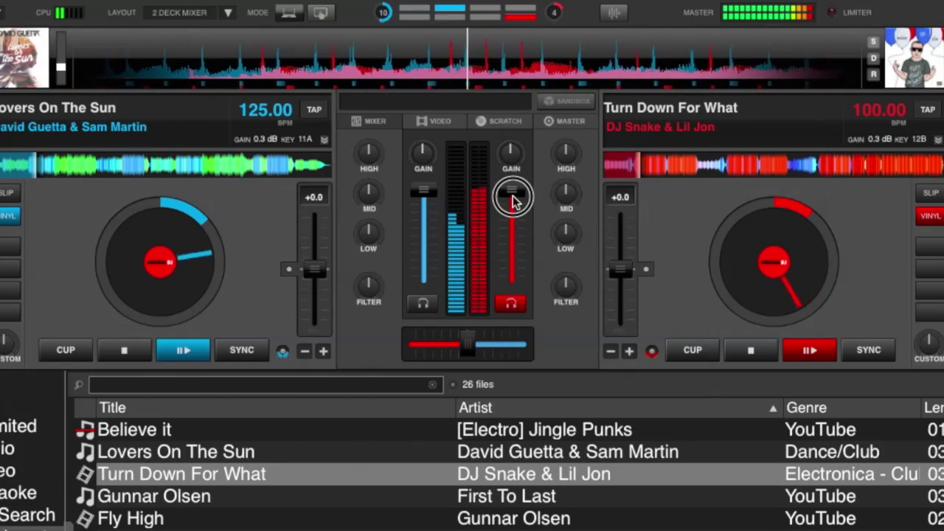
{"action": "left_click_drag", "start_coordinate": [514, 205], "coordinate": [516, 196]}
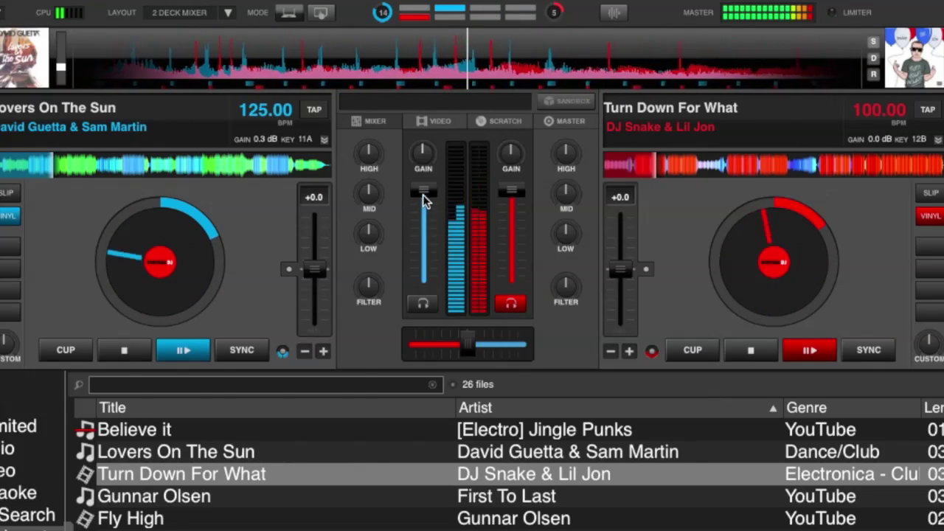
Lower the volume faders of both decks to below half, and return both to full.
{"action": "left_click_drag", "start_coordinate": [422, 192], "coordinate": [424, 247]}
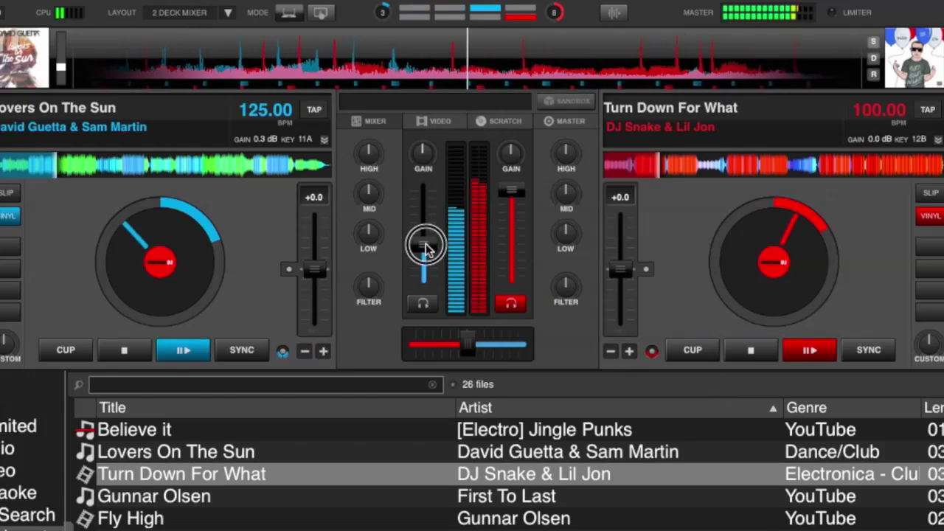
{"action": "left_click_drag", "start_coordinate": [517, 195], "coordinate": [518, 252]}
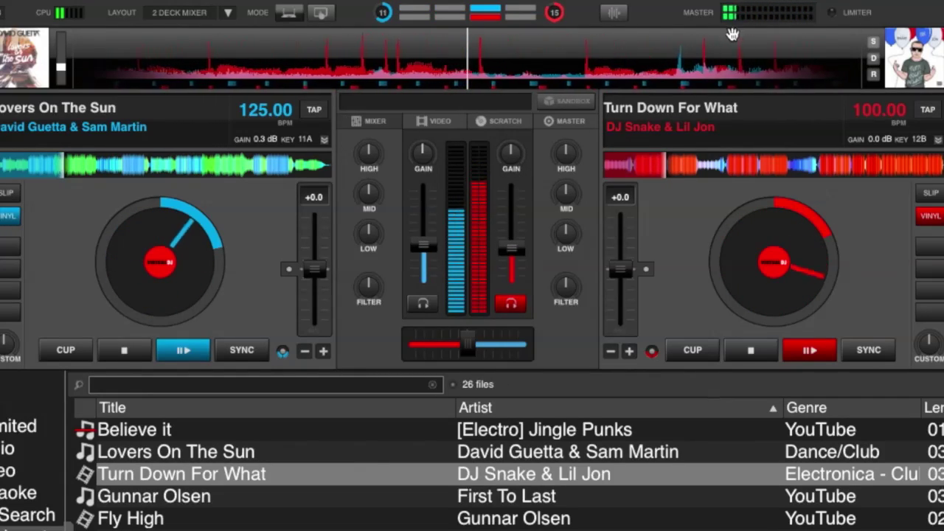
{"action": "left_click_drag", "start_coordinate": [424, 249], "coordinate": [425, 192]}
{"action": "left_click_drag", "start_coordinate": [511, 250], "coordinate": [511, 181]}
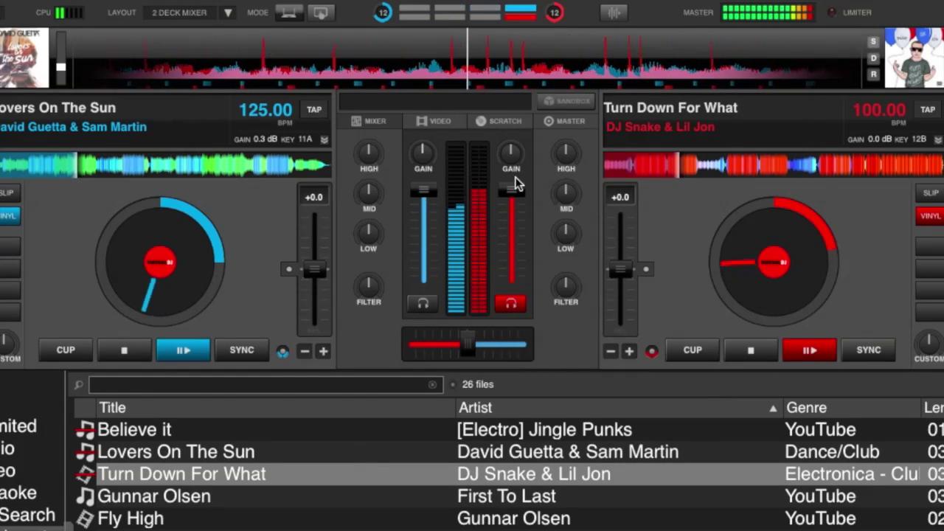
Check the master output section, return to the mixer and stop both decks.
{"action": "left_click", "coordinate": [559, 124]}
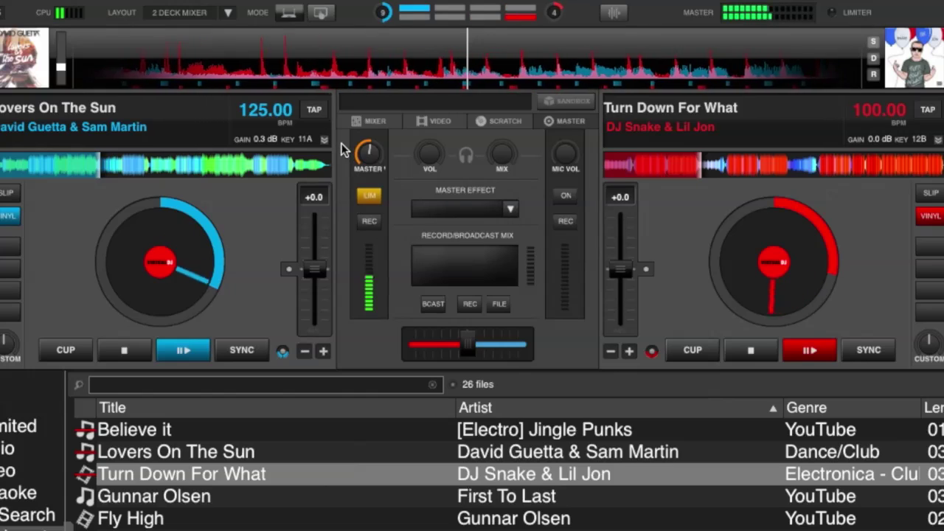
{"action": "left_click", "coordinate": [371, 121]}
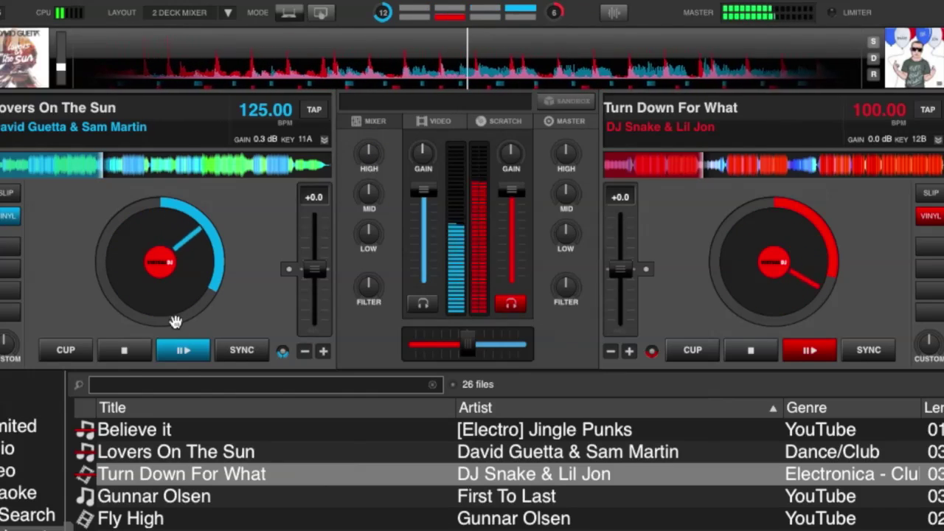
{"action": "left_click", "coordinate": [125, 351]}
{"action": "left_click", "coordinate": [751, 350]}
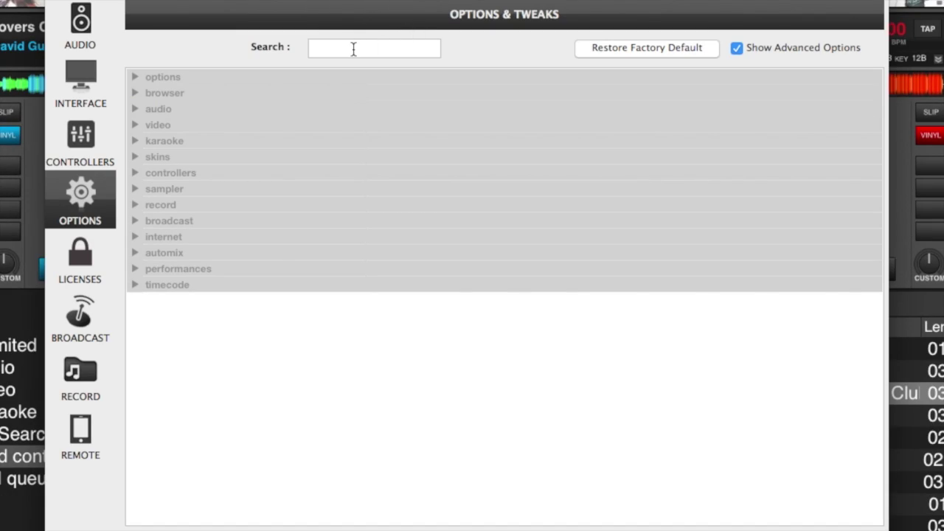
Search the advanced options for "zero" and open the zeroDB audio value for editing.
{"action": "type", "text": "zero"}
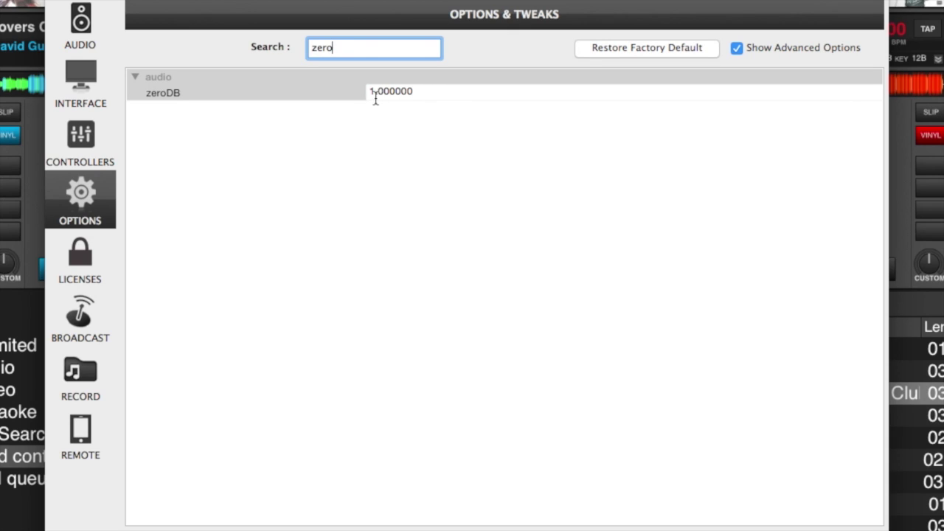
{"action": "double_click", "coordinate": [428, 90]}
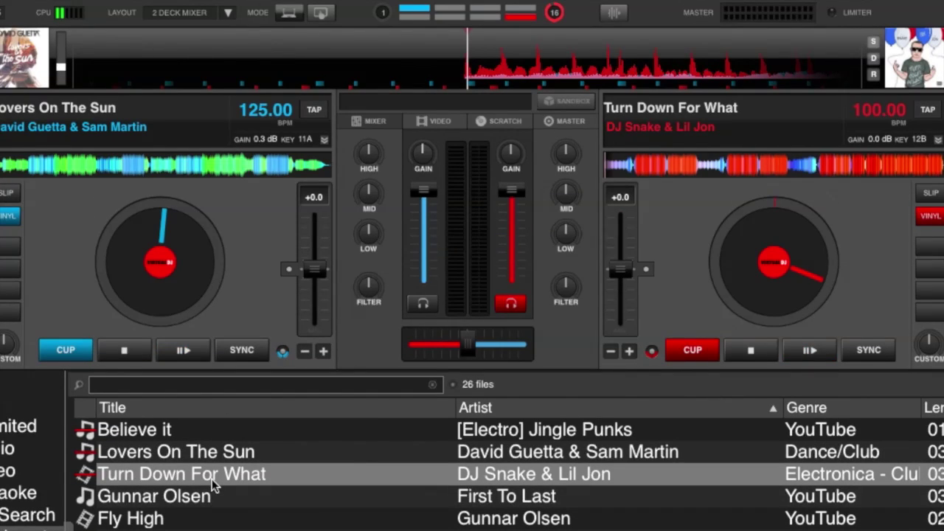
Stop both decks, and reload Turn Down For What on deck 2 and Lovers On The Sun on deck 1.
{"action": "left_click_drag", "start_coordinate": [212, 478], "coordinate": [766, 276]}
{"action": "left_click", "coordinate": [752, 351]}
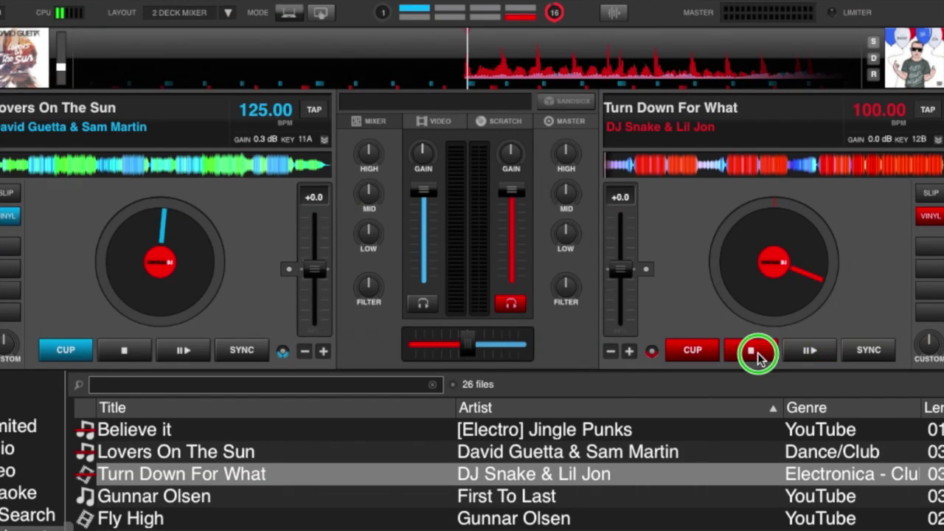
{"action": "left_click", "coordinate": [123, 352]}
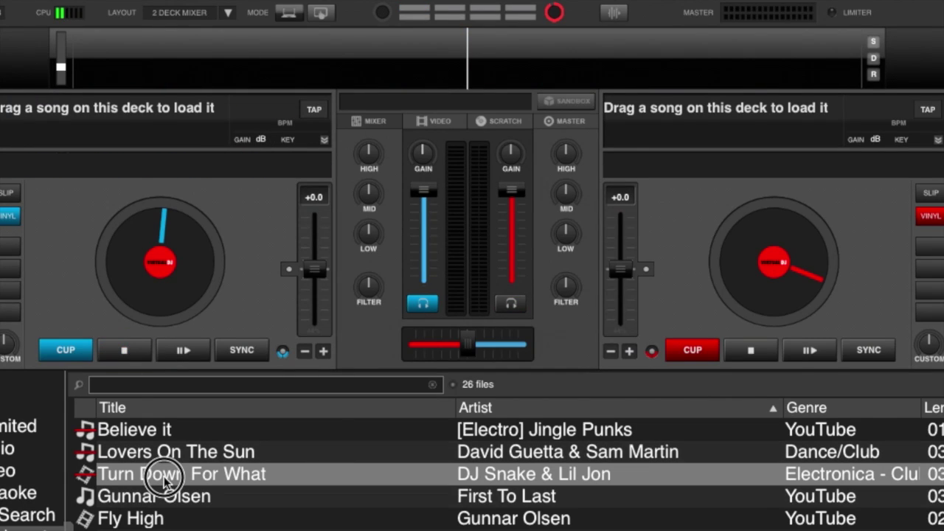
{"action": "left_click_drag", "start_coordinate": [181, 473], "coordinate": [766, 295]}
{"action": "left_click_drag", "start_coordinate": [169, 450], "coordinate": [152, 236]}
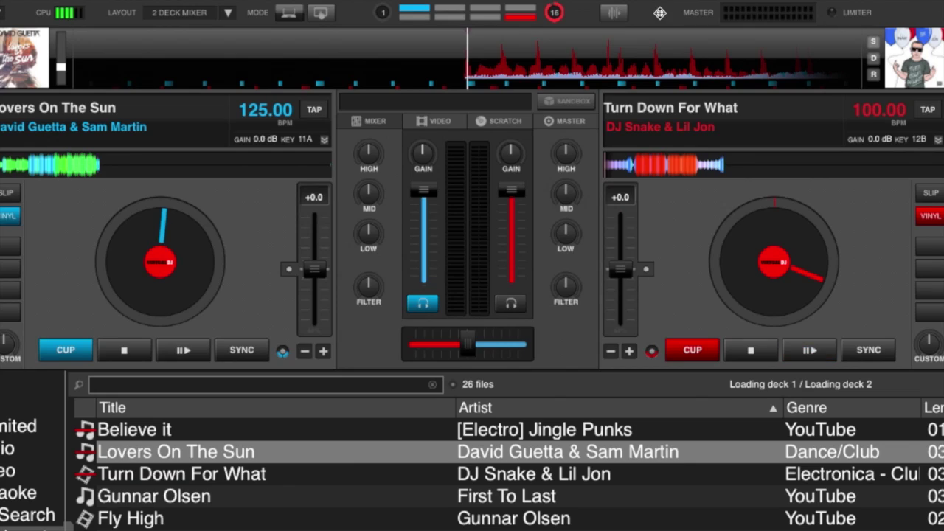
Check the master output section and play both decks from the mixer, skipping further into Turn Down For What.
{"action": "left_click", "coordinate": [569, 126]}
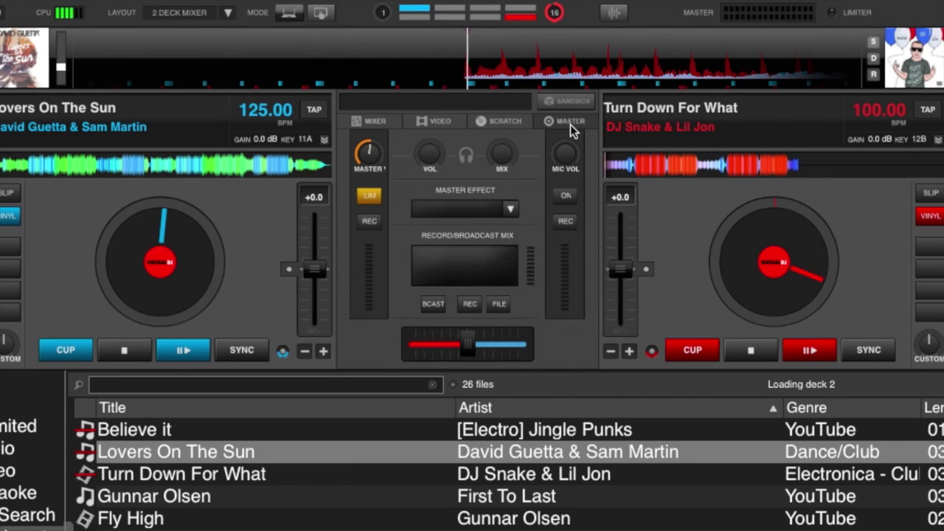
{"action": "left_click", "coordinate": [373, 123]}
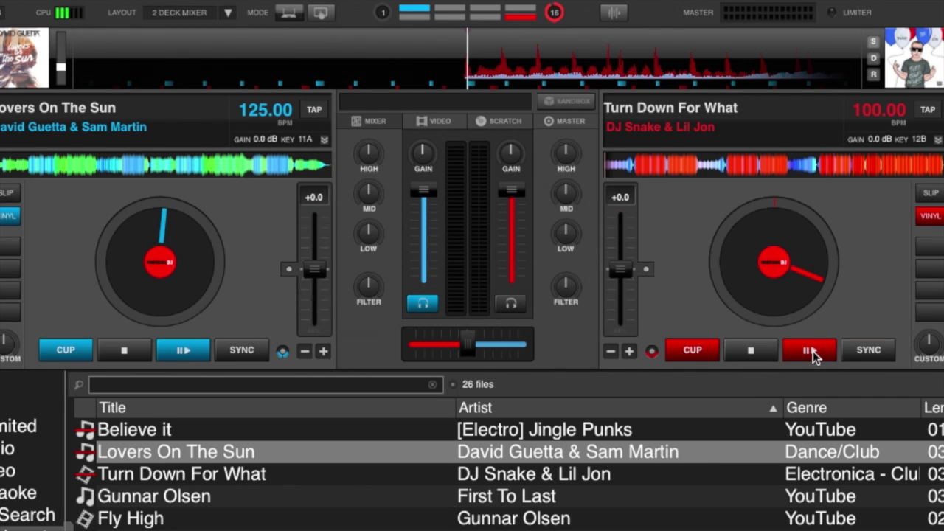
{"action": "left_click", "coordinate": [811, 351]}
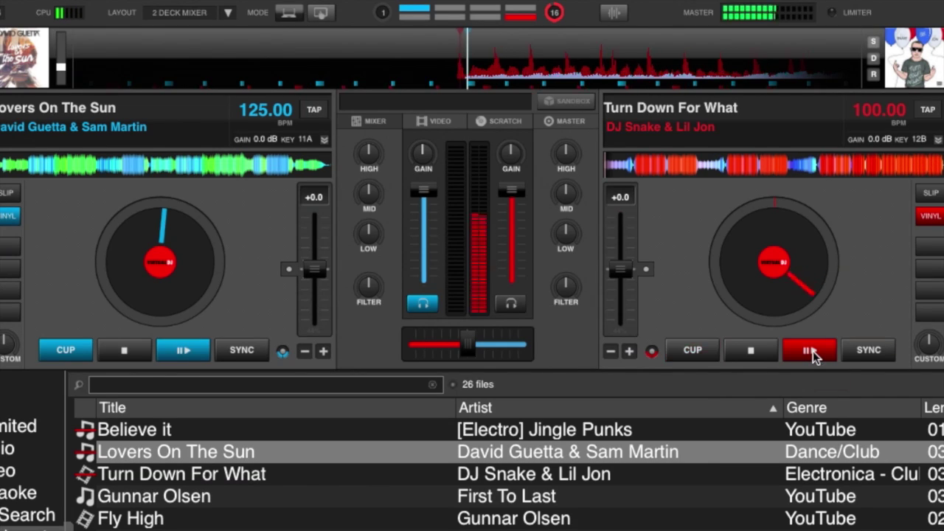
{"action": "left_click", "coordinate": [182, 359]}
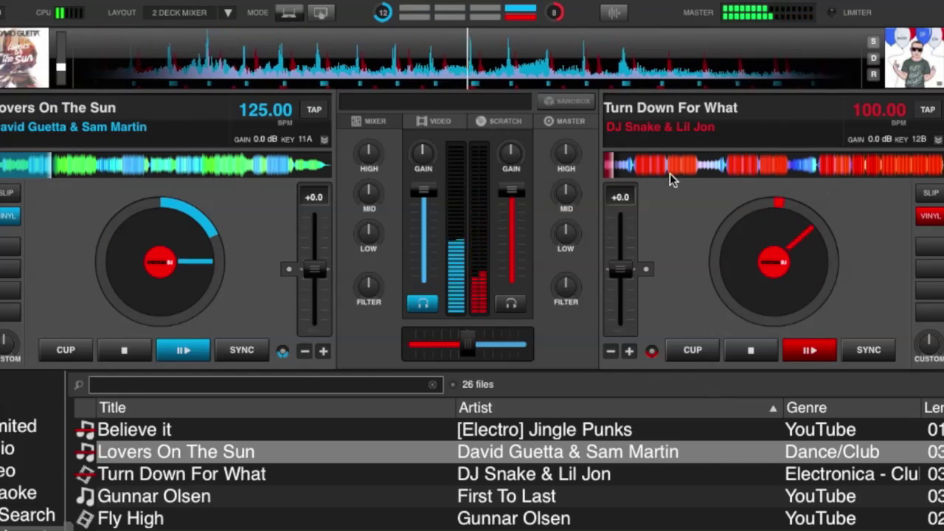
{"action": "left_click", "coordinate": [648, 169]}
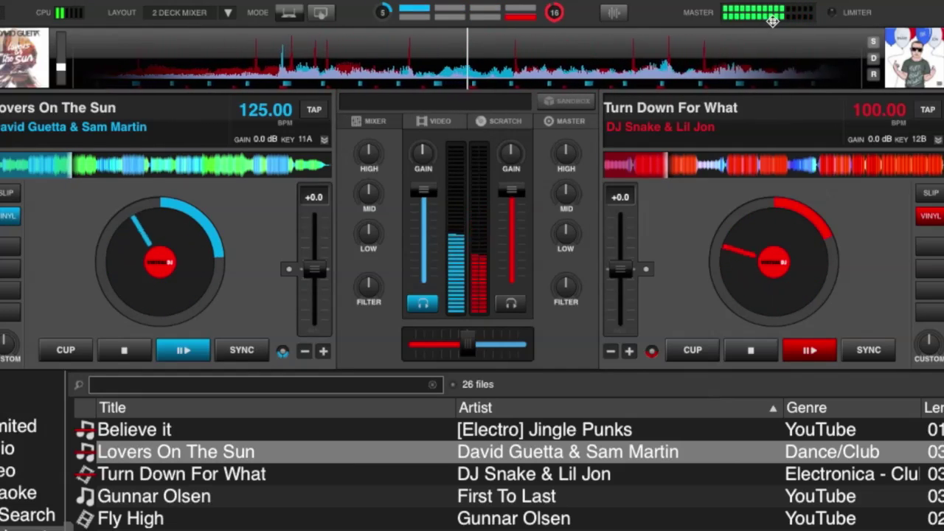
Stop both decks and play only Lovers On The Sun from its beginning.
{"action": "left_click", "coordinate": [123, 351]}
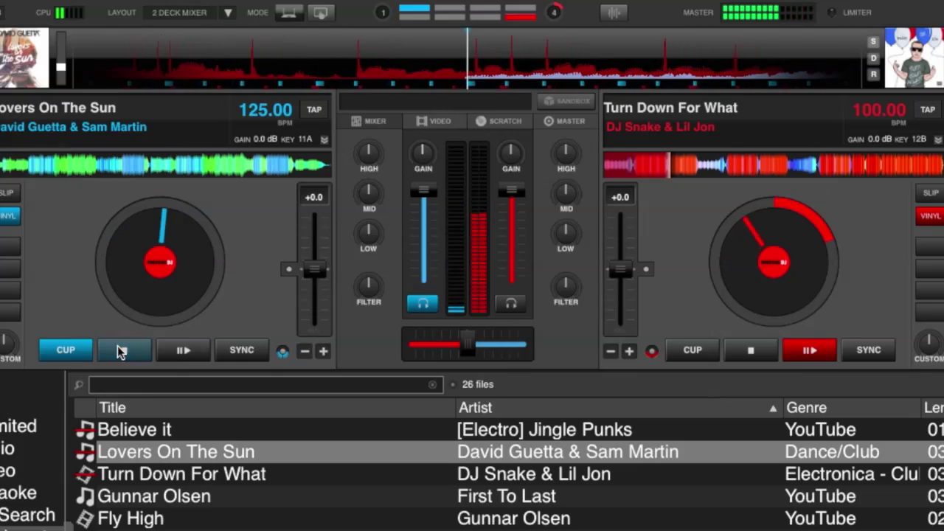
{"action": "left_click", "coordinate": [749, 351]}
{"action": "left_click", "coordinate": [182, 351]}
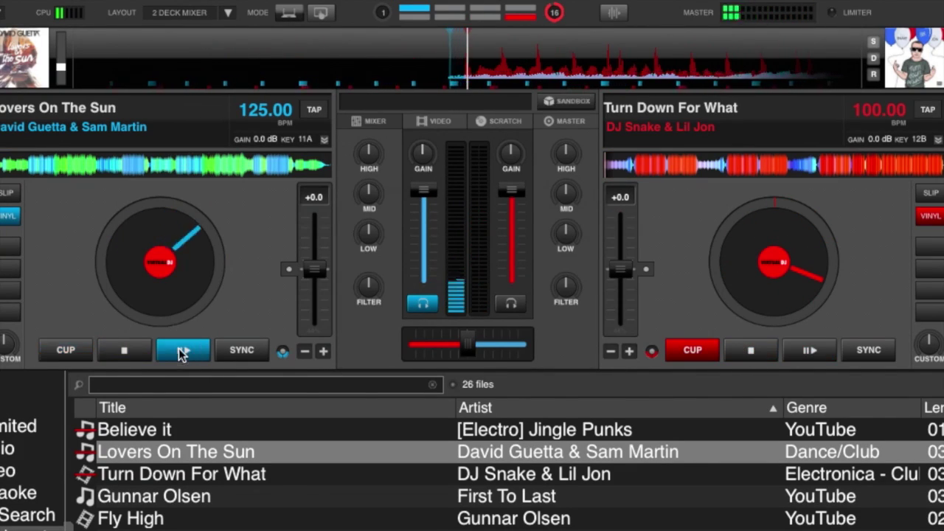
Set the deck level meters to show output levels, and try deck 1's volume fader, leaving it at full.
{"action": "right_click", "coordinate": [457, 236]}
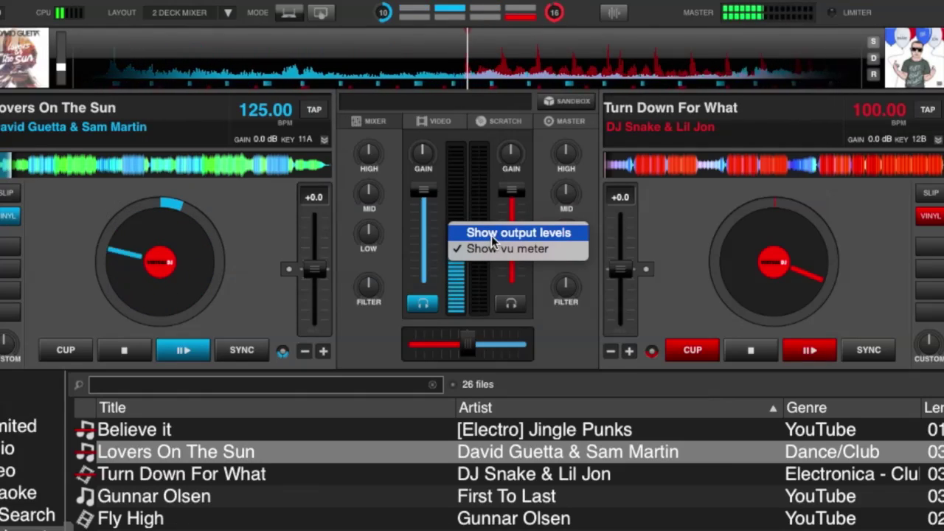
{"action": "left_click", "coordinate": [491, 235]}
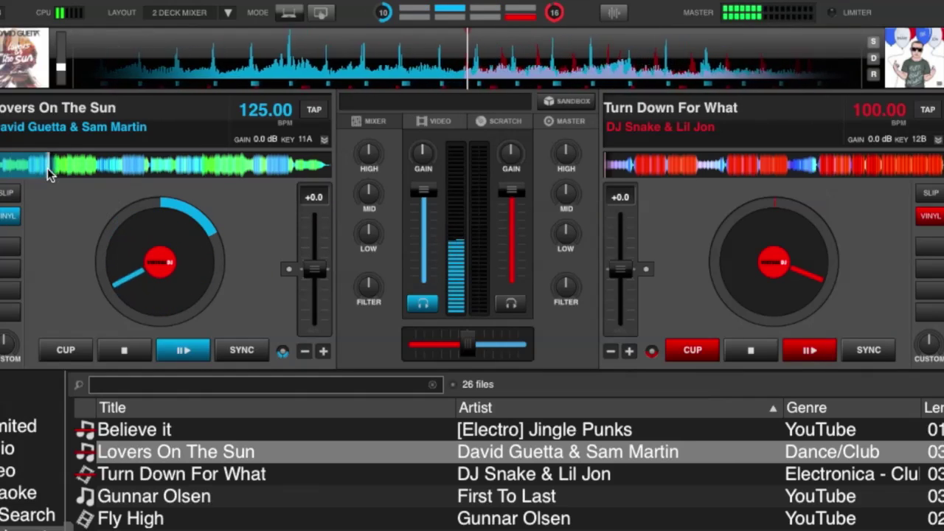
{"action": "mouse_move", "coordinate": [428, 195]}
{"action": "left_mouse_down"}
{"action": "mouse_move", "coordinate": [419, 254]}
{"action": "mouse_move", "coordinate": [423, 191]}
{"action": "left_mouse_up"}
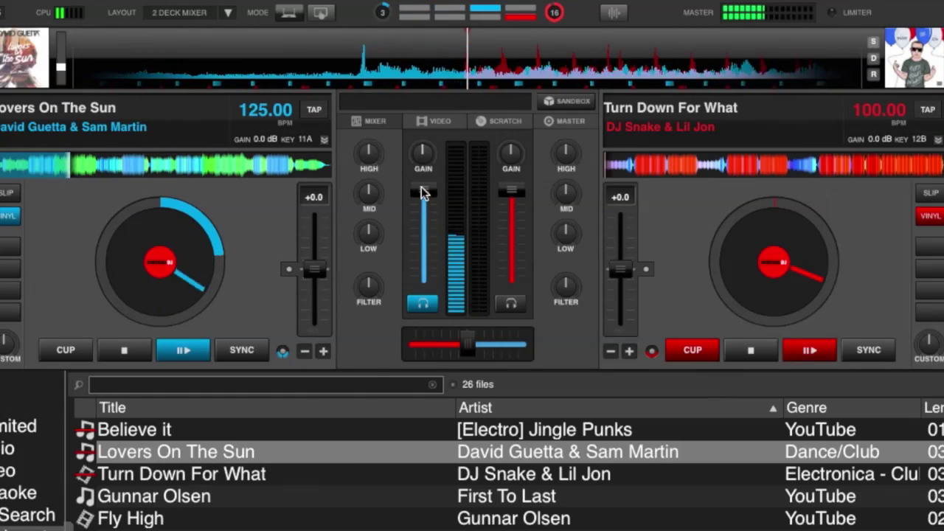
Switch the deck level meters to VU meter mode and set deck 1's gain to 0.5 dB, leaving its volume fader at full.
{"action": "right_click", "coordinate": [457, 206]}
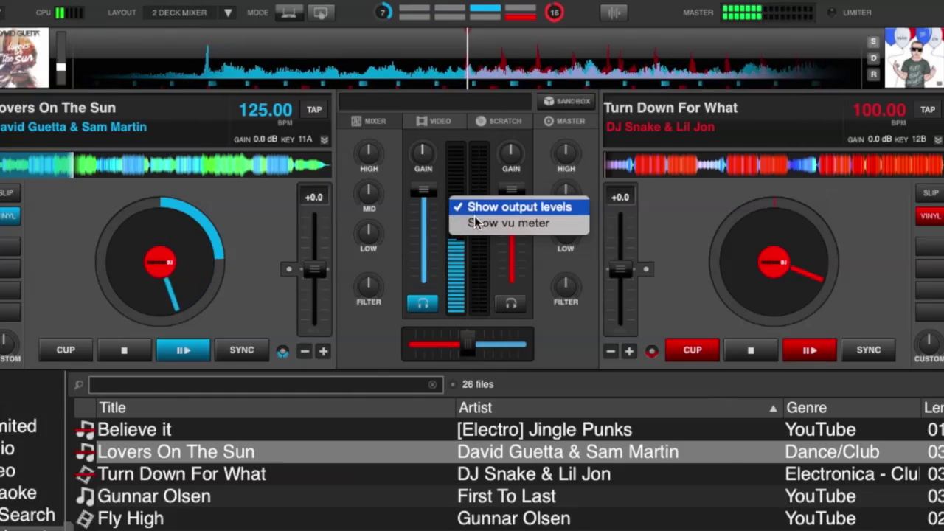
{"action": "left_click", "coordinate": [476, 222]}
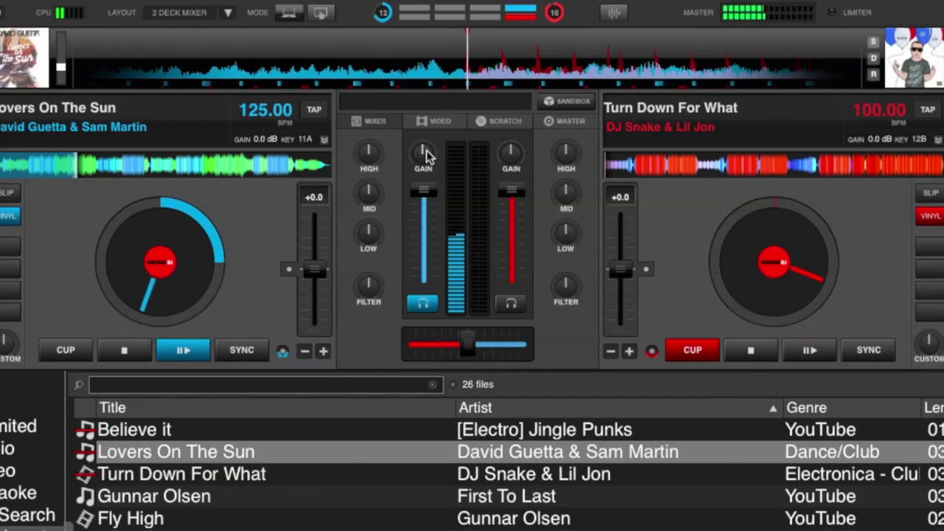
{"action": "mouse_move", "coordinate": [423, 153]}
{"action": "left_mouse_down"}
{"action": "mouse_move", "coordinate": [410, 155]}
{"action": "mouse_move", "coordinate": [415, 194]}
{"action": "mouse_move", "coordinate": [438, 217]}
{"action": "mouse_move", "coordinate": [417, 190]}
{"action": "mouse_move", "coordinate": [417, 115]}
{"action": "mouse_move", "coordinate": [418, 144]}
{"action": "left_mouse_up"}
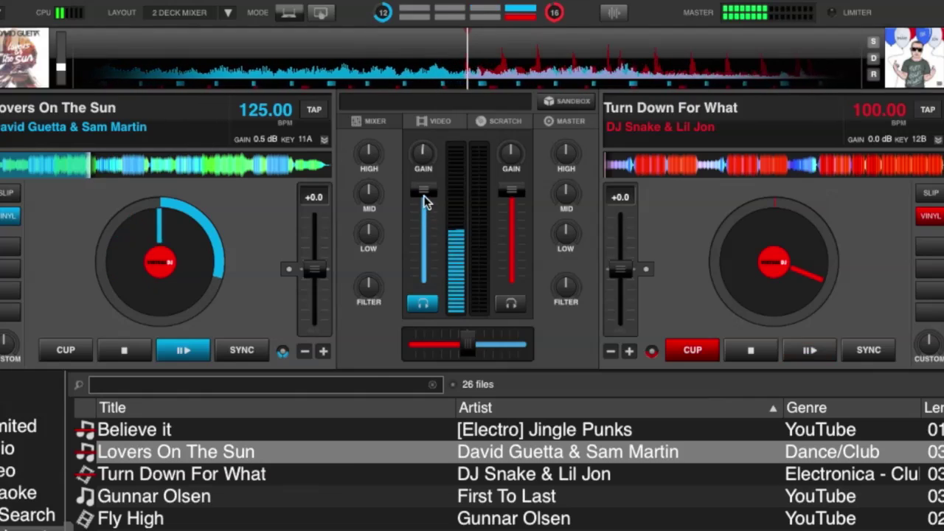
{"action": "mouse_move", "coordinate": [424, 196]}
{"action": "left_mouse_down"}
{"action": "mouse_move", "coordinate": [426, 280]}
{"action": "mouse_move", "coordinate": [425, 200]}
{"action": "mouse_move", "coordinate": [414, 271]}
{"action": "mouse_move", "coordinate": [421, 211]}
{"action": "mouse_move", "coordinate": [424, 280]}
{"action": "mouse_move", "coordinate": [426, 186]}
{"action": "left_mouse_up"}
Switch the deck level meters to output levels and lower deck 2's volume fader to below half.
{"action": "right_click", "coordinate": [452, 188]}
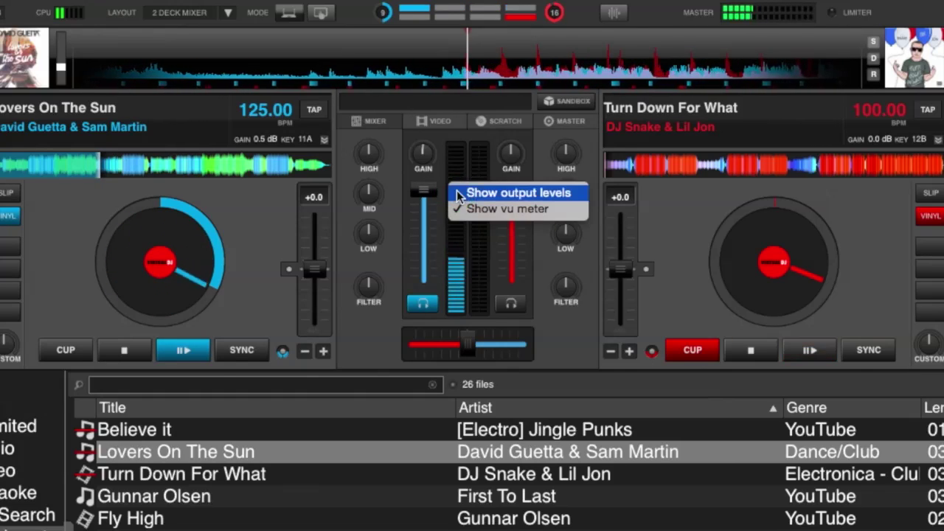
{"action": "left_click", "coordinate": [483, 194]}
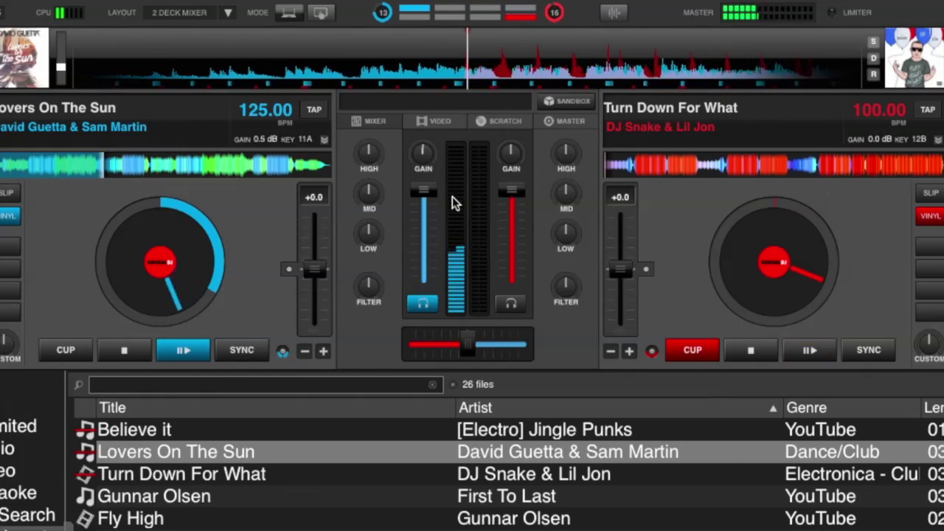
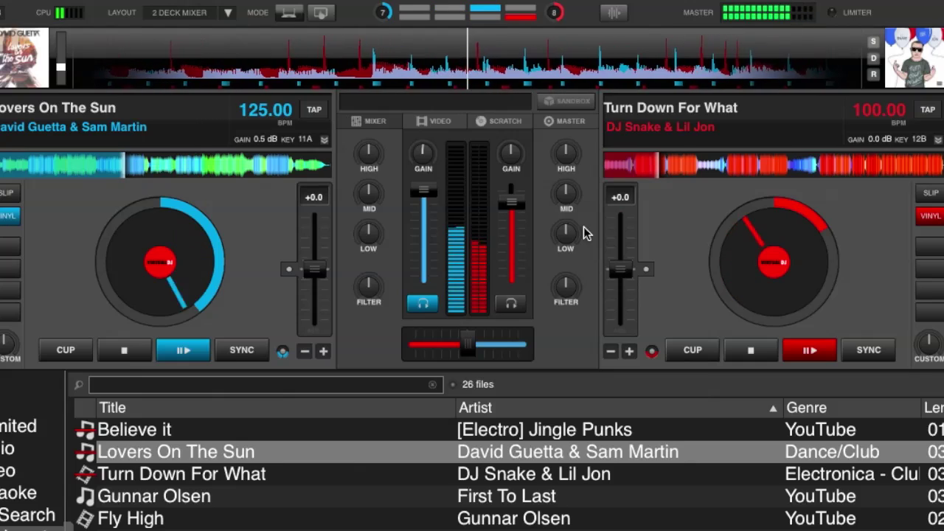
{"action": "left_click_drag", "start_coordinate": [511, 200], "coordinate": [512, 253]}
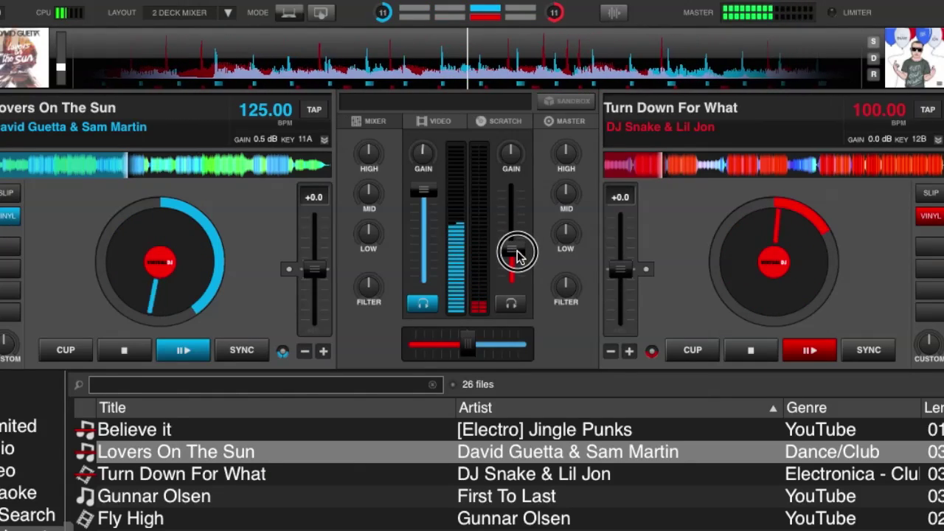
Raise deck 2's volume fader to full and stop both decks, leaving deck 1's volume fader at full.
{"action": "mouse_move", "coordinate": [424, 193]}
{"action": "left_mouse_down"}
{"action": "mouse_move", "coordinate": [426, 256]}
{"action": "mouse_move", "coordinate": [428, 175]}
{"action": "left_mouse_up"}
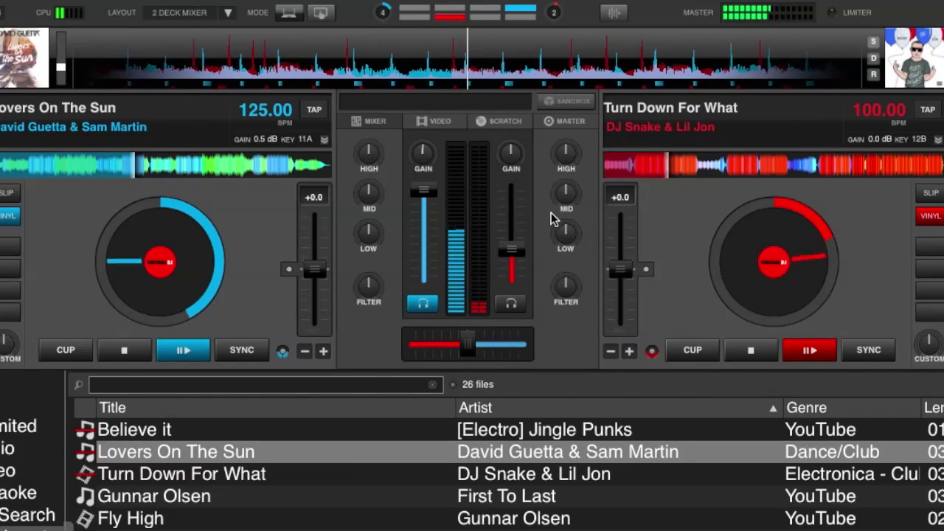
{"action": "left_click_drag", "start_coordinate": [518, 251], "coordinate": [510, 179]}
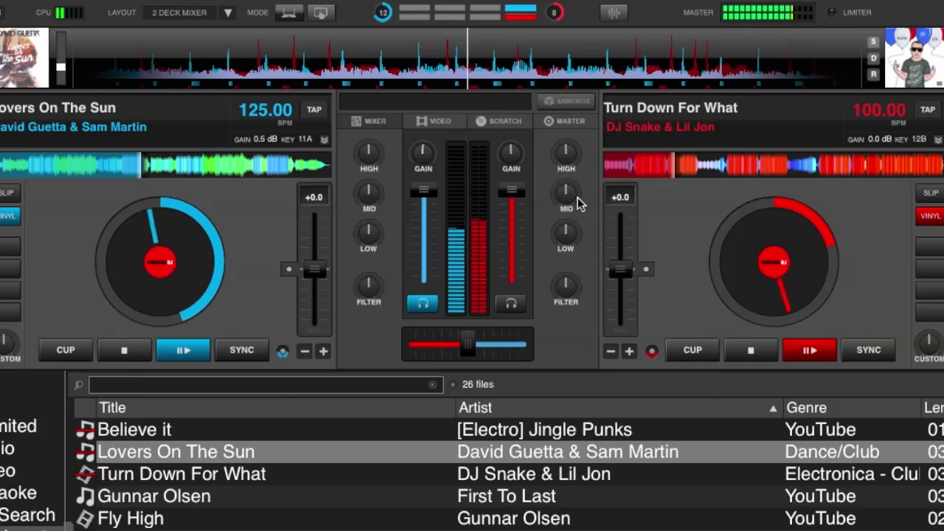
{"action": "left_click", "coordinate": [751, 351]}
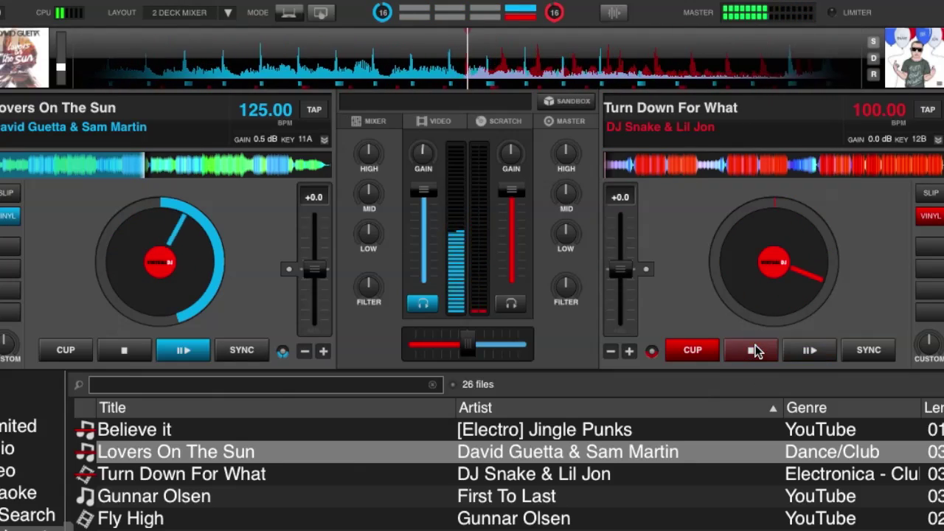
{"action": "left_click", "coordinate": [124, 351]}
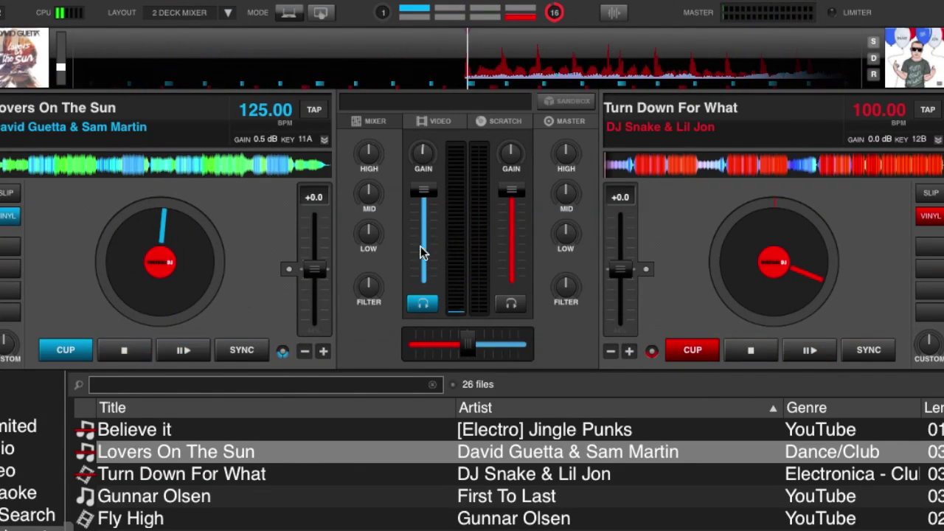
{"action": "mouse_move", "coordinate": [422, 192]}
{"action": "left_mouse_down"}
{"action": "mouse_move", "coordinate": [427, 238]}
{"action": "mouse_move", "coordinate": [433, 190]}
{"action": "left_mouse_up"}
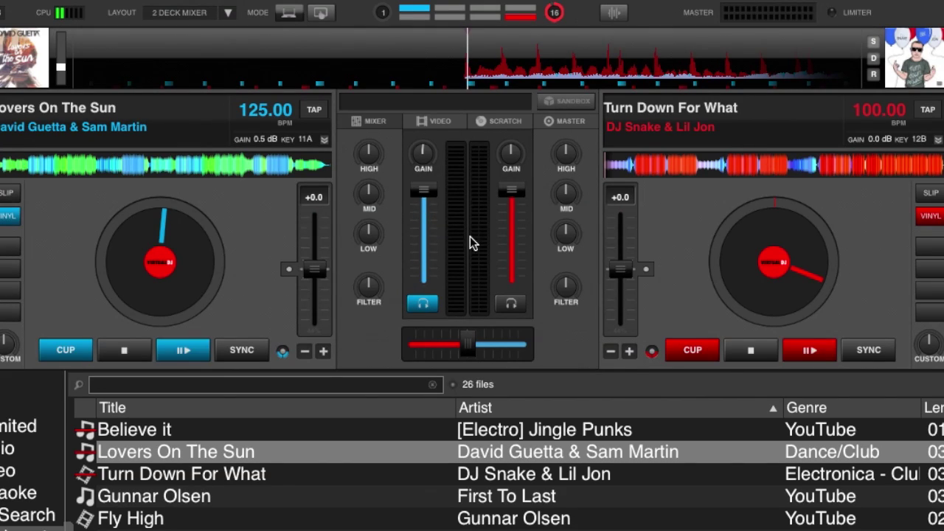
Show the master controls in the mixer and try the master volume knob.
{"action": "left_click", "coordinate": [559, 121]}
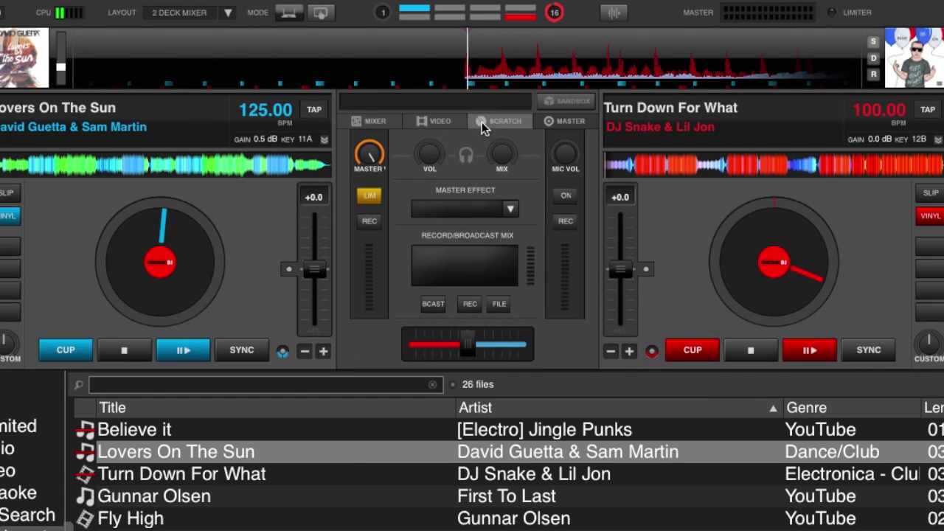
{"action": "left_click_drag", "start_coordinate": [368, 158], "coordinate": [370, 192]}
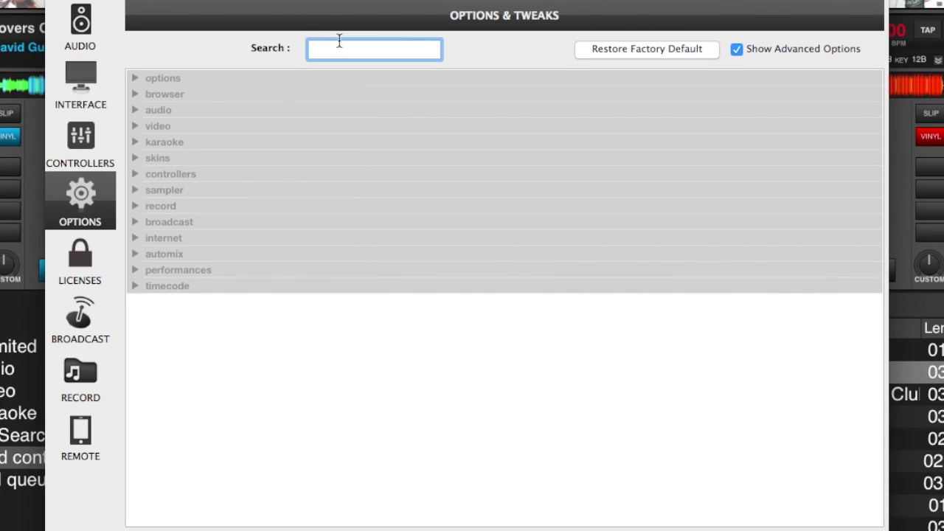
Search the advanced options for "zero" and open the zeroDB value for editing.
{"action": "type", "text": "zero"}
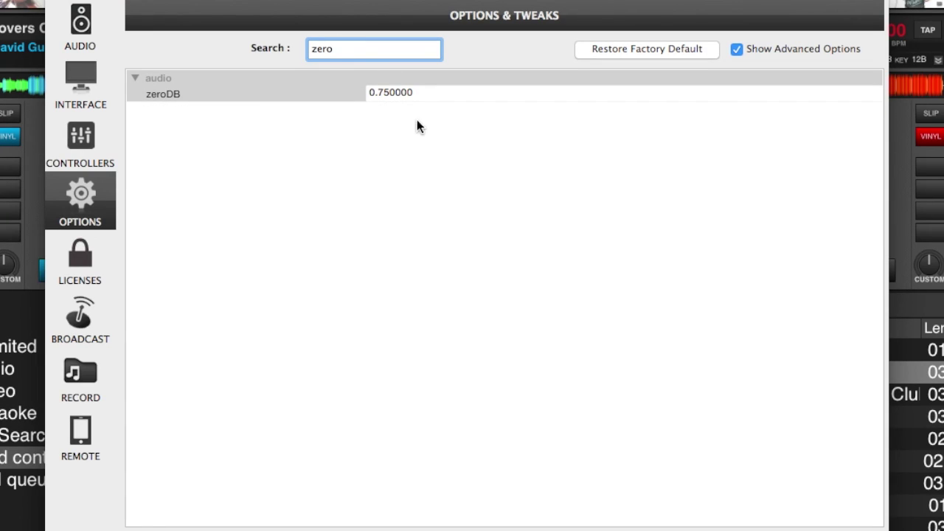
{"action": "left_click", "coordinate": [431, 92]}
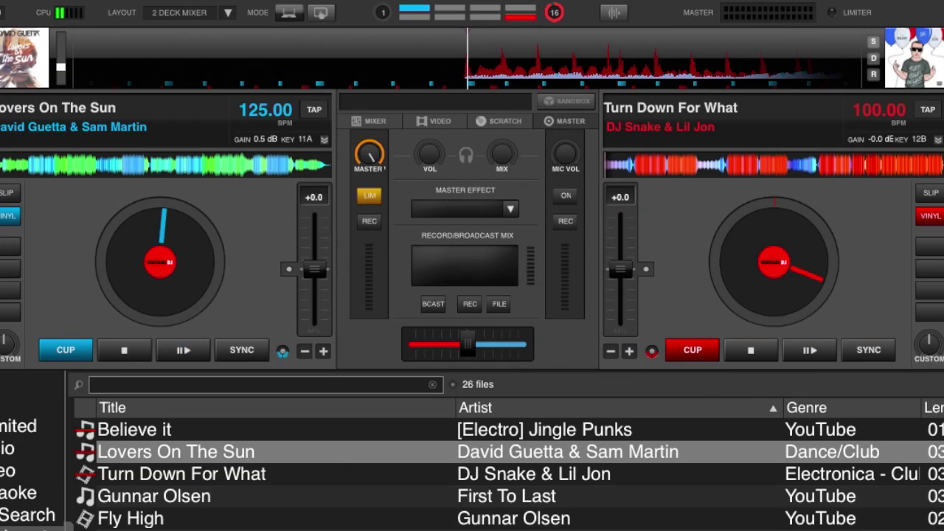
Load Believe it onto deck 1 and Lovers On The Sun onto deck 2, with the deck mixer controls shown again.
{"action": "left_click_drag", "start_coordinate": [186, 427], "coordinate": [186, 288]}
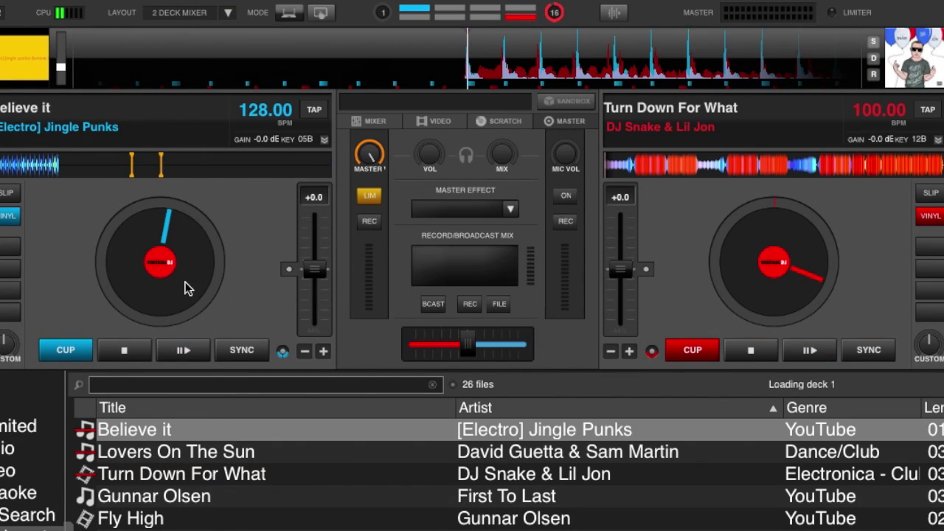
{"action": "left_click", "coordinate": [387, 121]}
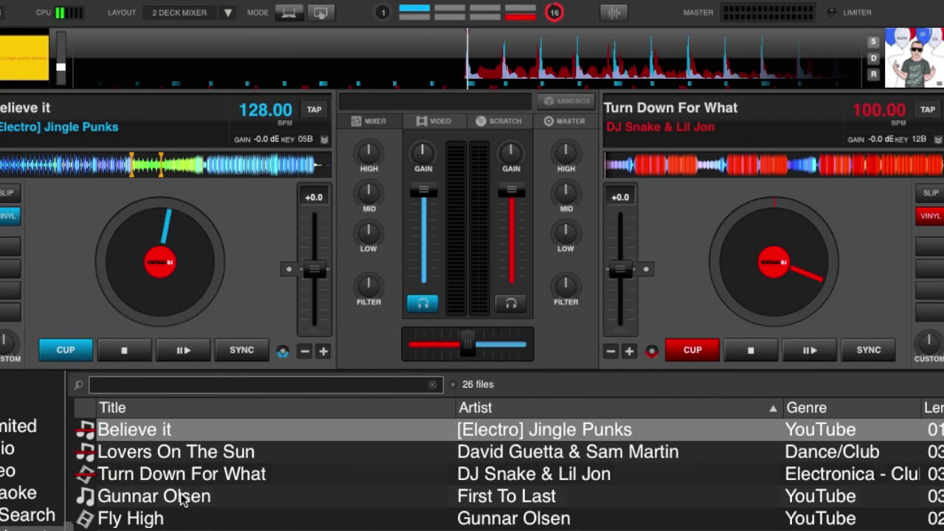
{"action": "left_click_drag", "start_coordinate": [190, 453], "coordinate": [760, 263]}
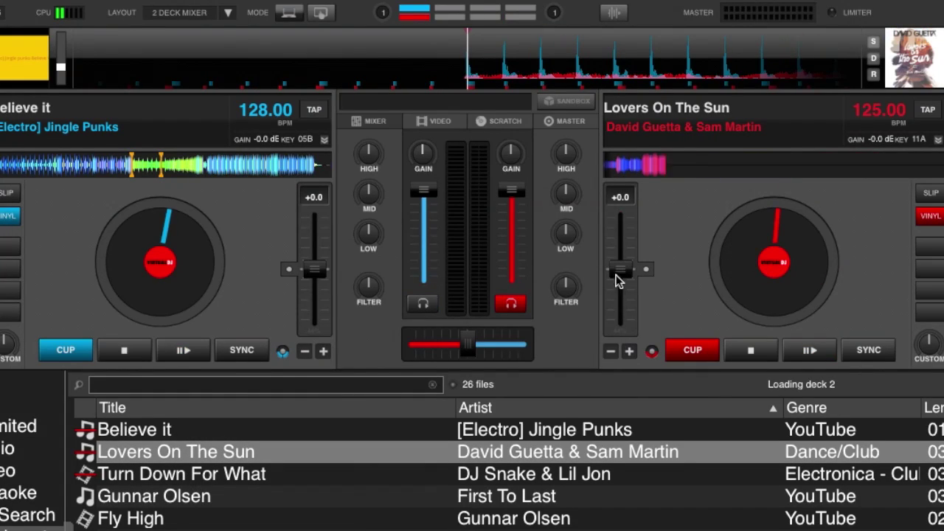
Play Lovers On The Sun on deck 2 to check its level, and stop it.
{"action": "left_click", "coordinate": [804, 351]}
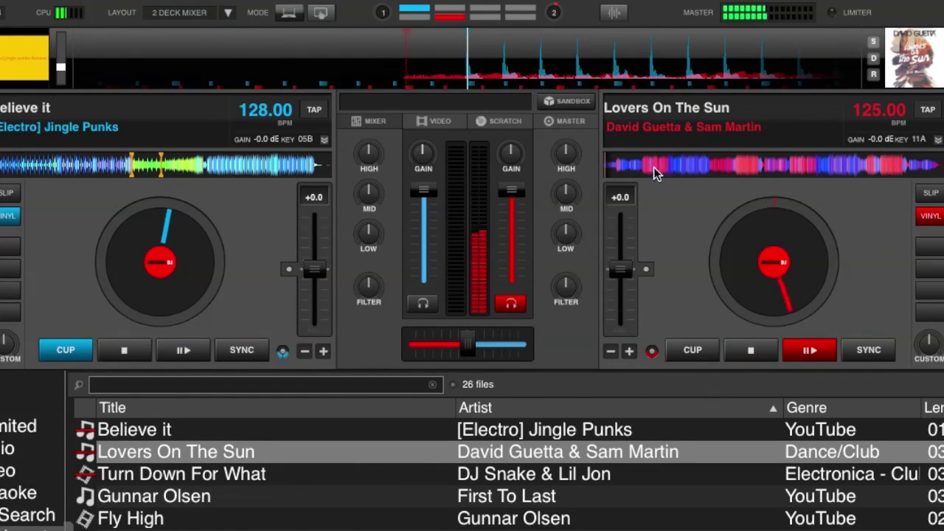
{"action": "left_click", "coordinate": [742, 356]}
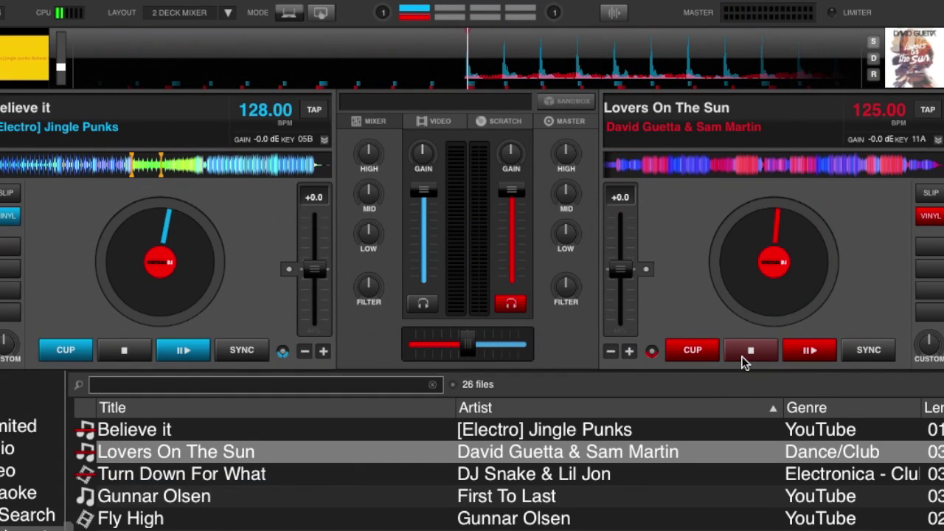